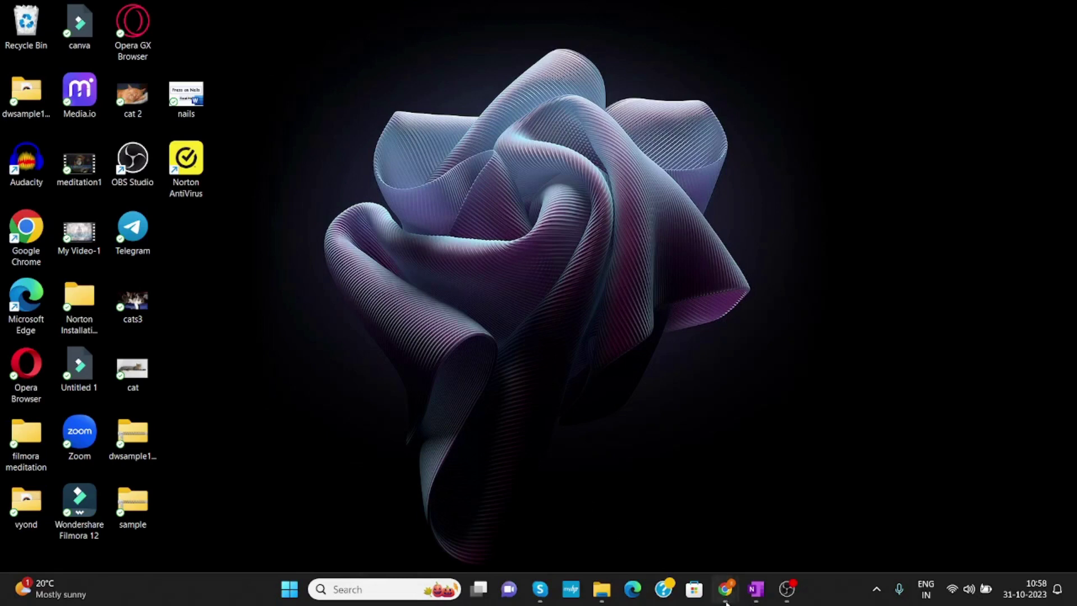
Step: Switch to the Google Chrome window and open the About Chrome page in its settings to check for updates
mouse_move(725, 589)
click(779, 552)
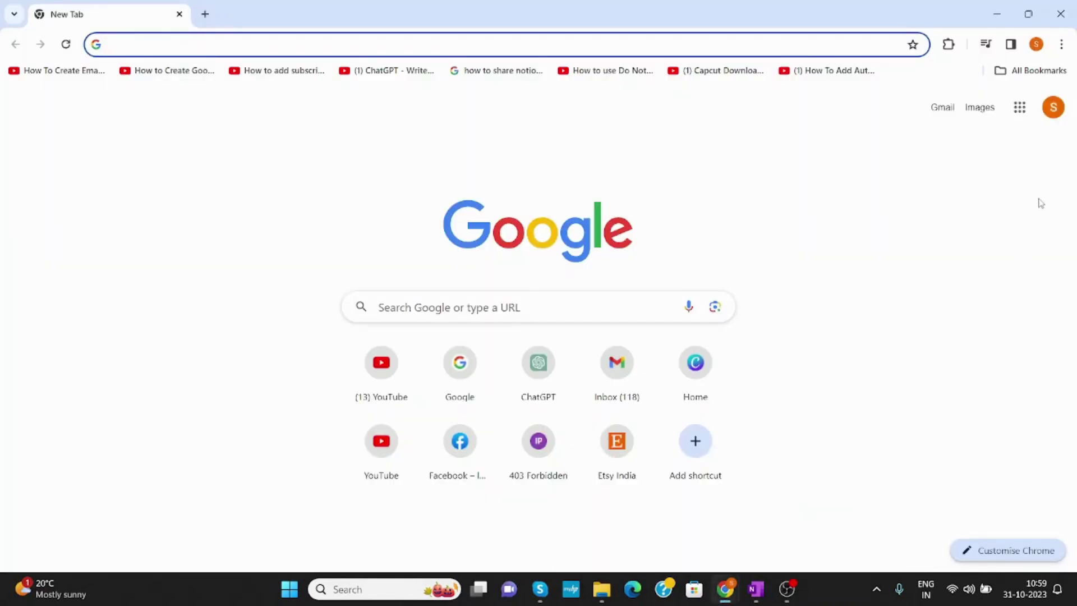
click(1062, 45)
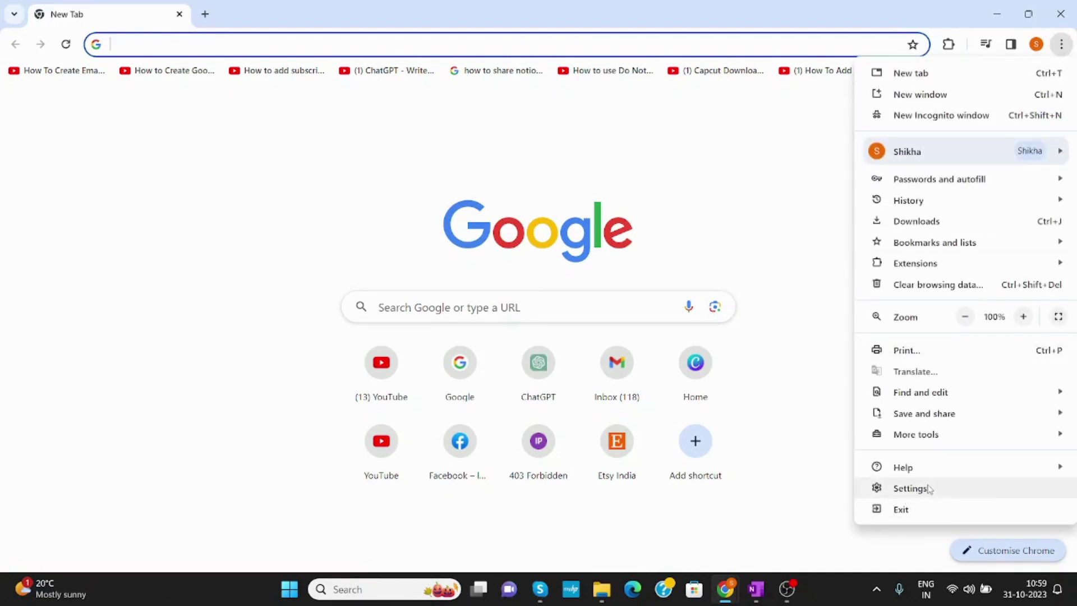
click(910, 488)
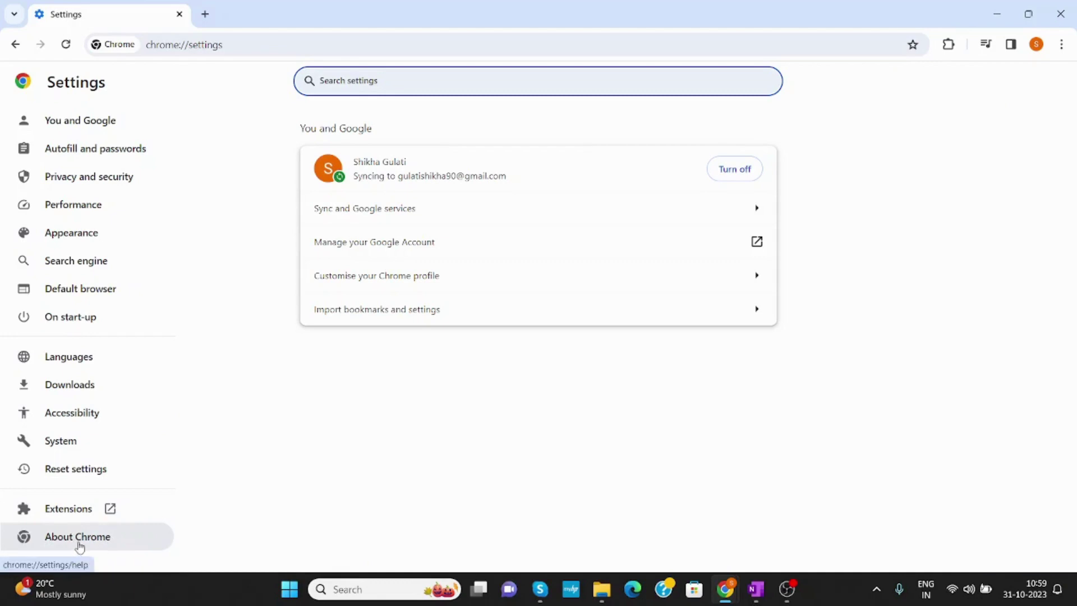
click(79, 544)
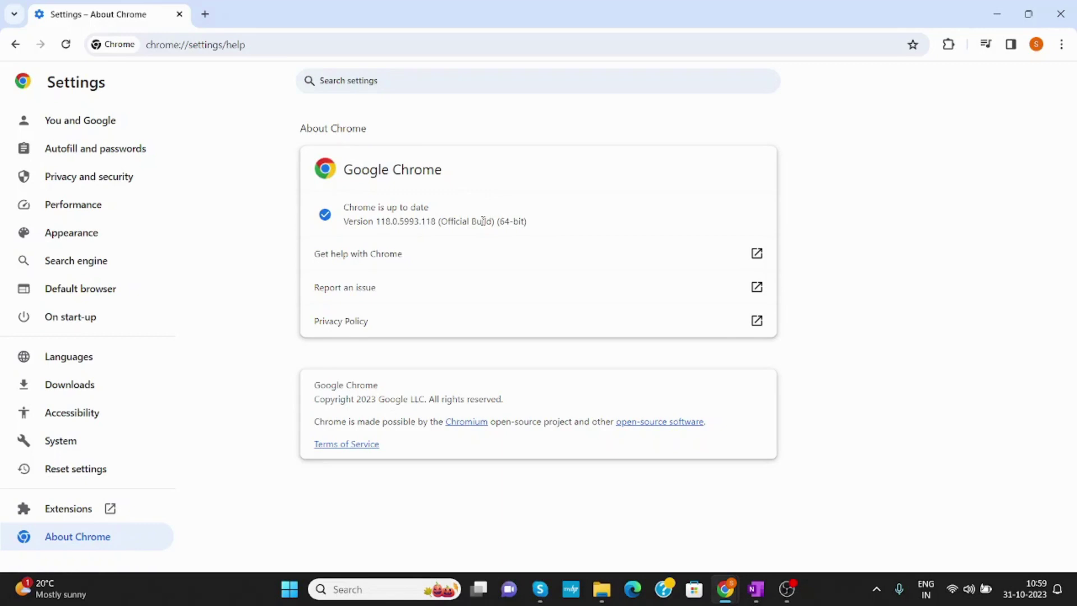
Step: Go to the chrome://flags page in the current tab
click(285, 44)
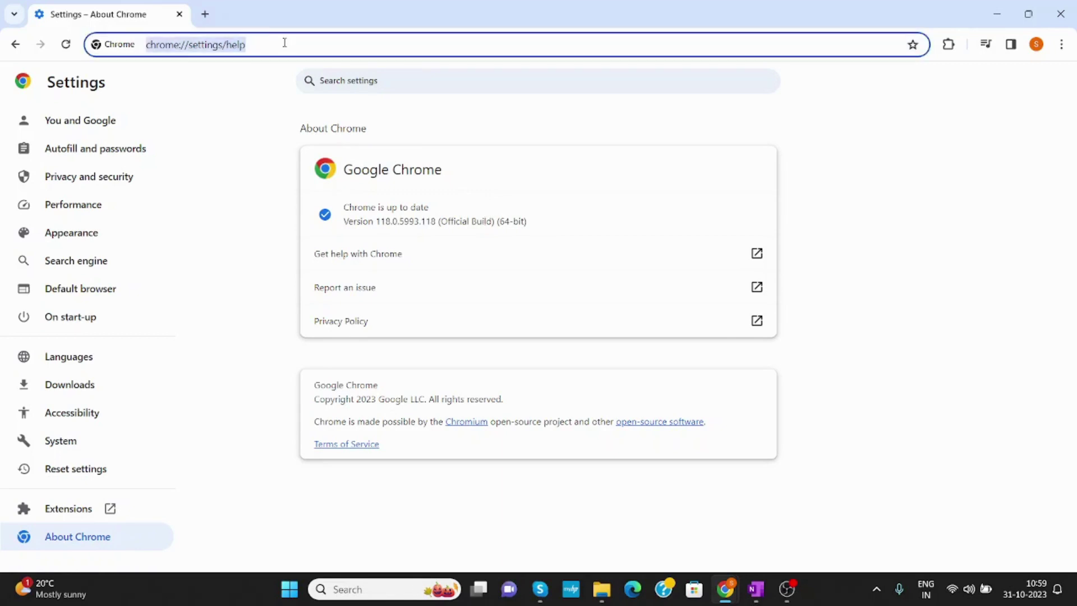
double_click(285, 43)
key(BackSpace)
key(BackSpace)
key(BackSpace)
key(BackSpace)
key(BackSpace)
key(BackSpace)
key(BackSpace)
key(BackSpace)
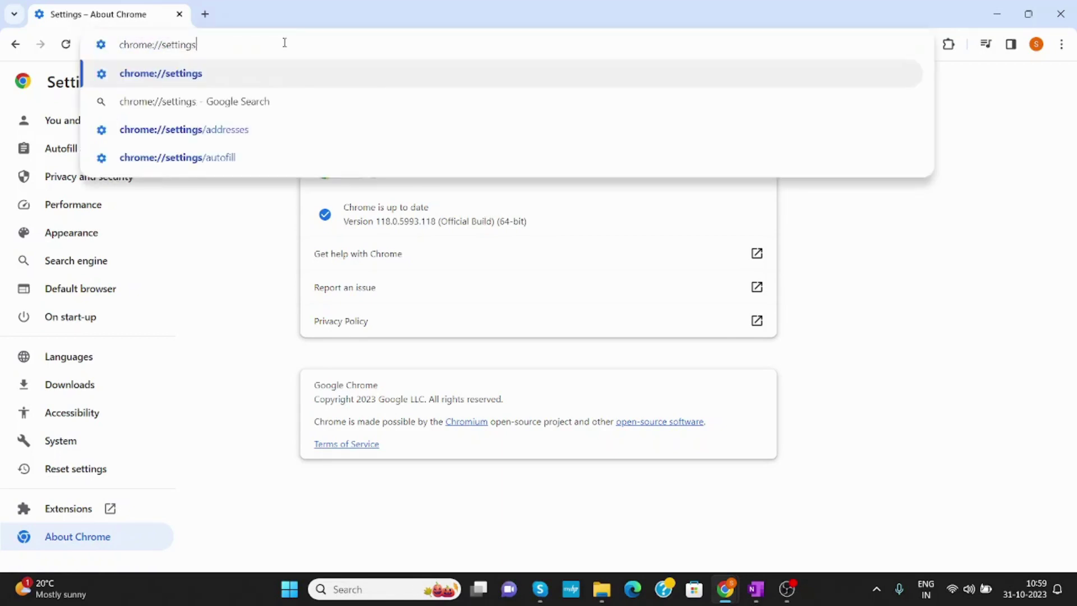
key(BackSpace)
key(BackSpace)
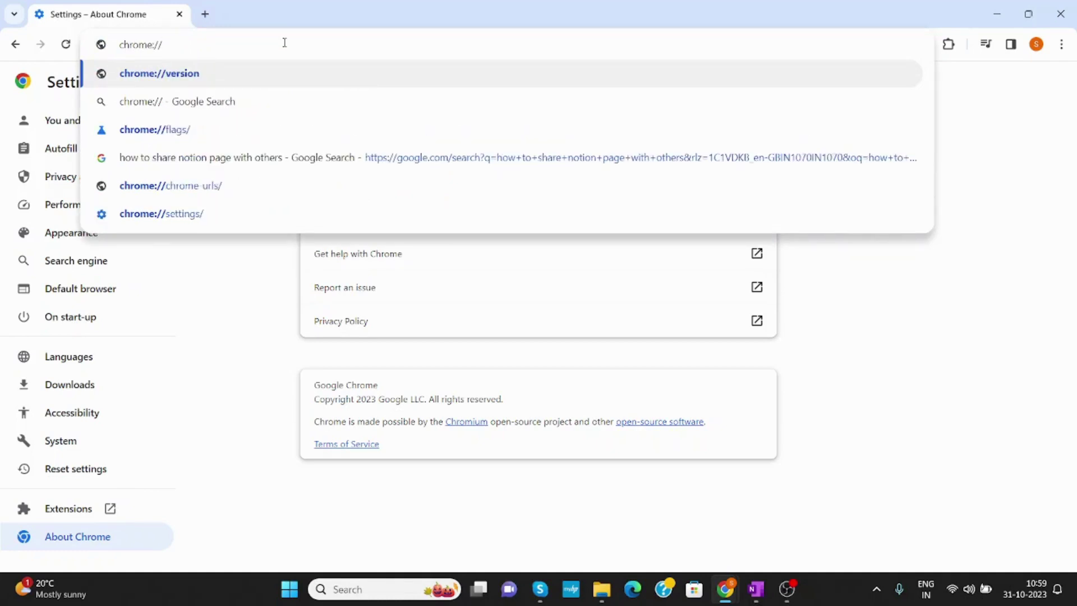
text(fla)
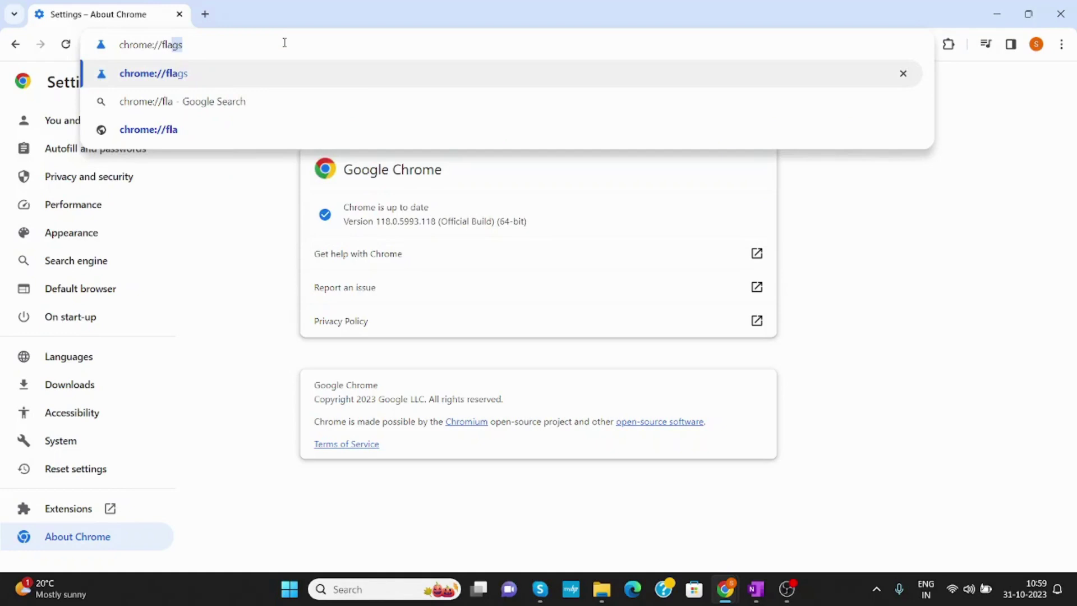
text(gs)
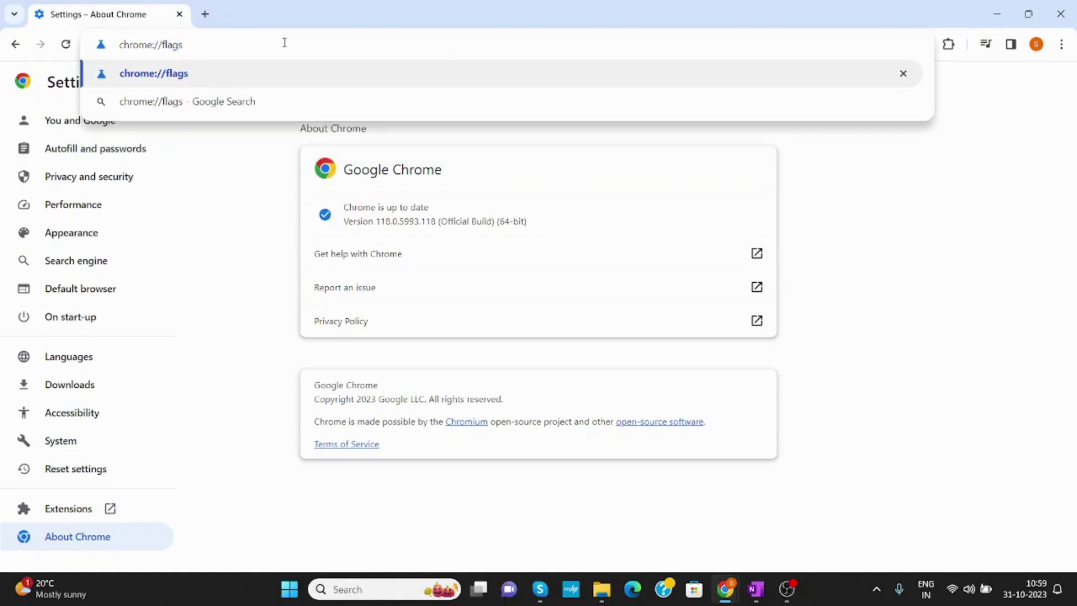
key(Return)
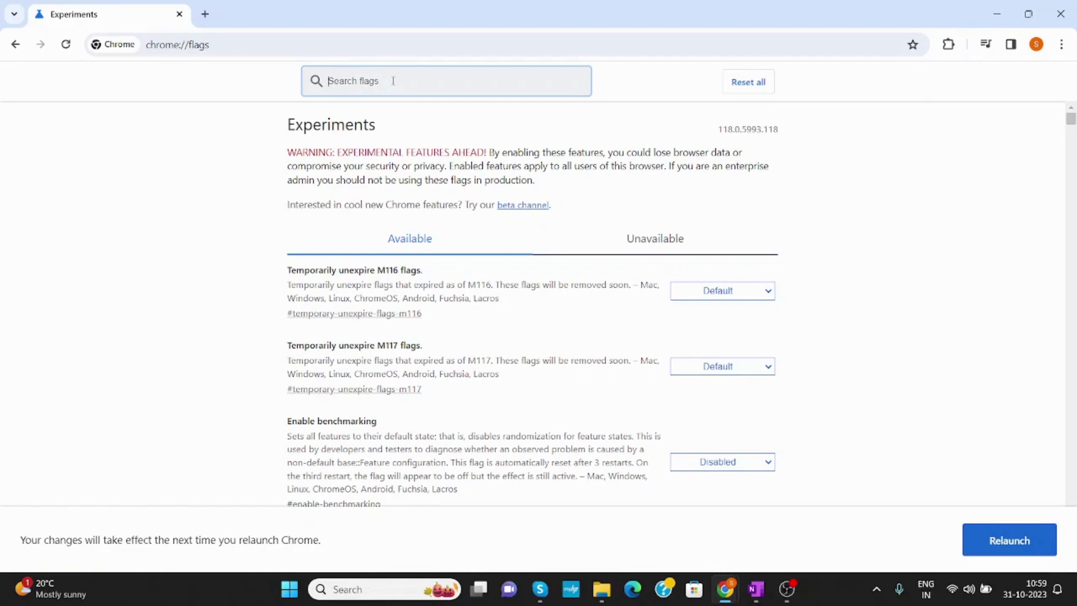
Step: Search the flags for "chrome refresh" and set Chrome Refresh 2023 and Chrome WebUI Refresh 2023 to Enabled
text(chrome)
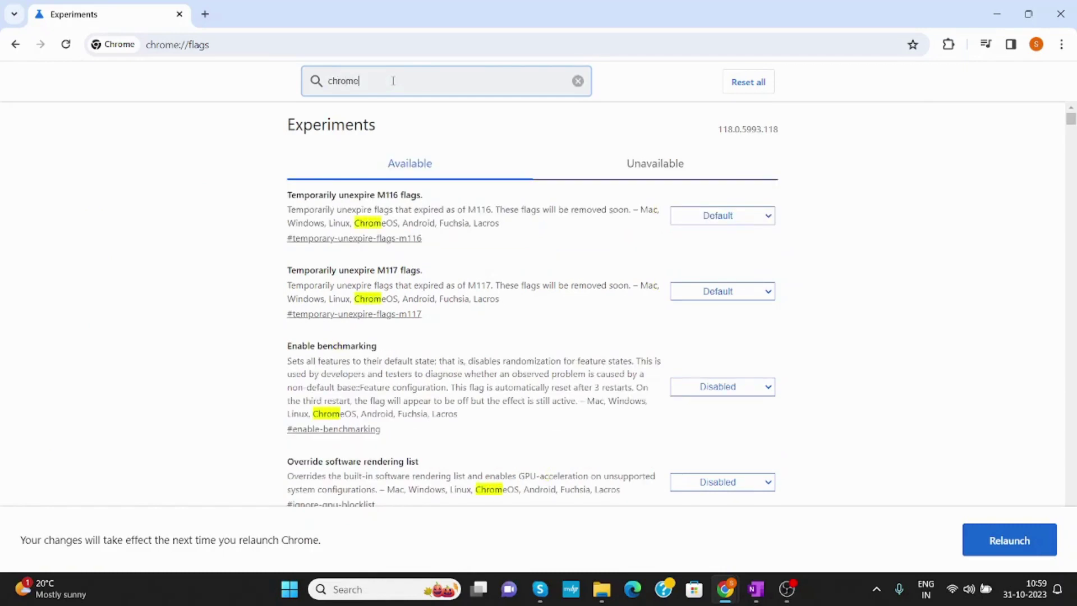
text( refresh)
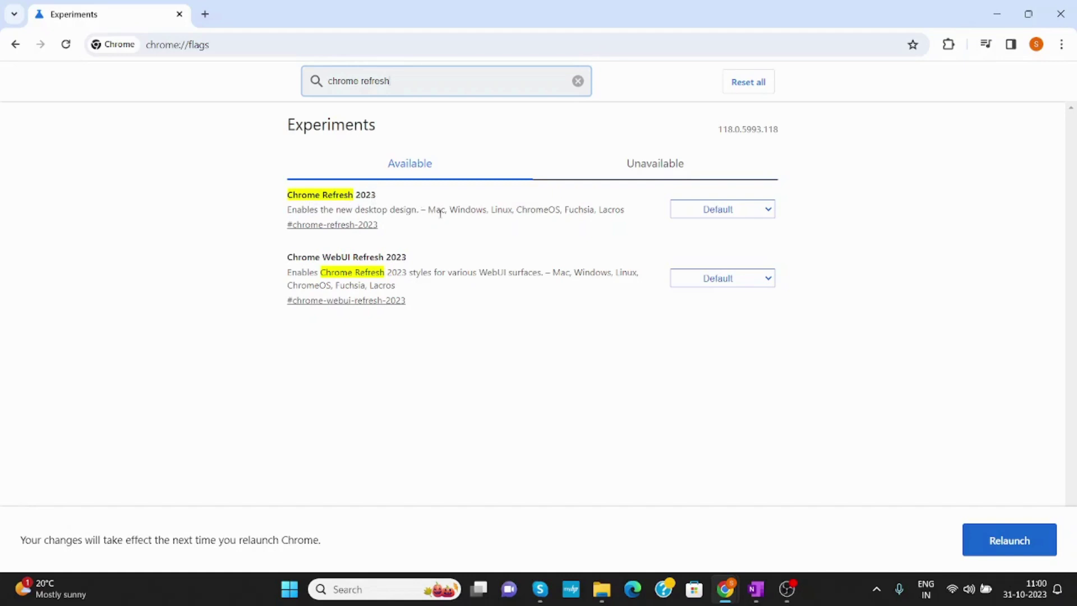
click(753, 212)
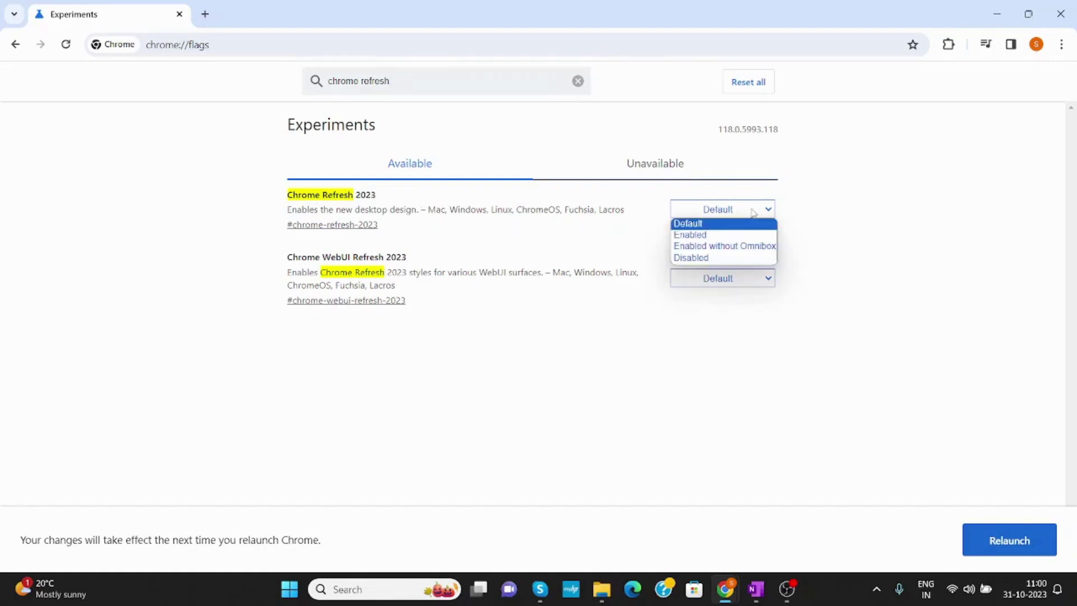
click(723, 235)
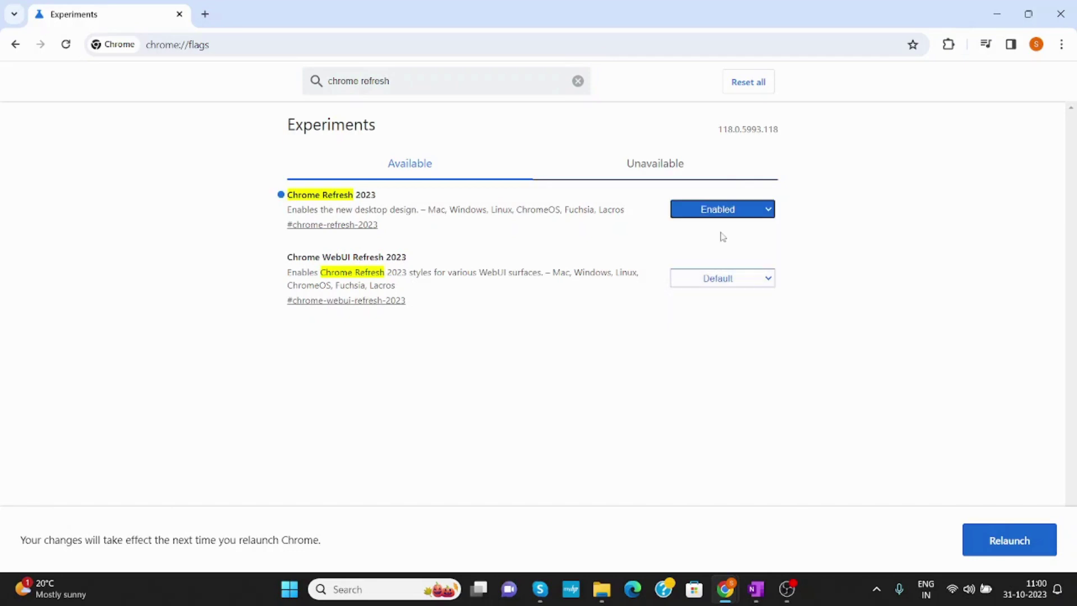
click(711, 280)
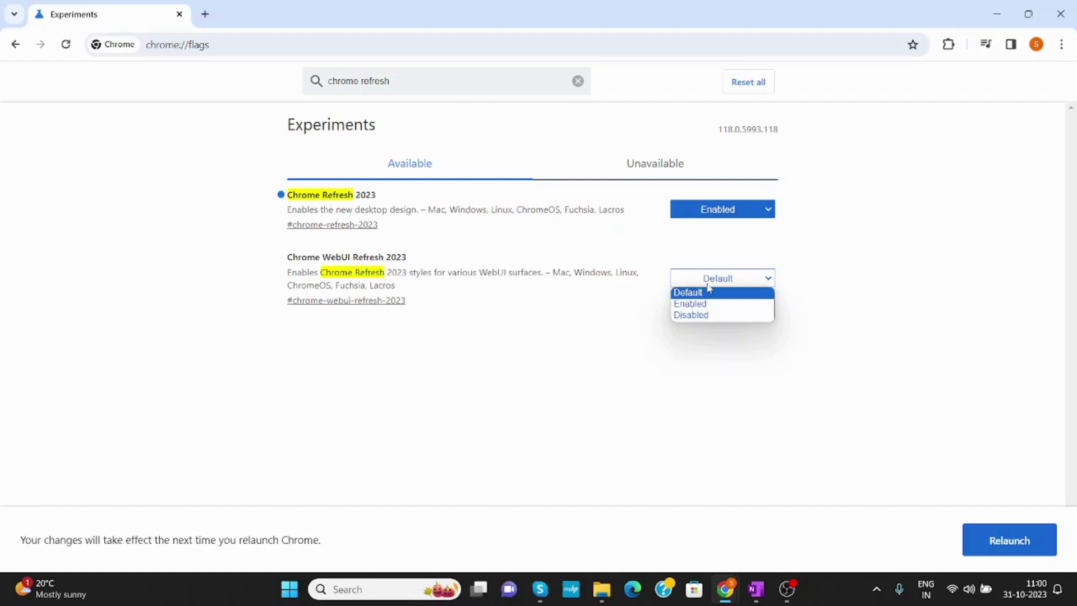
click(707, 303)
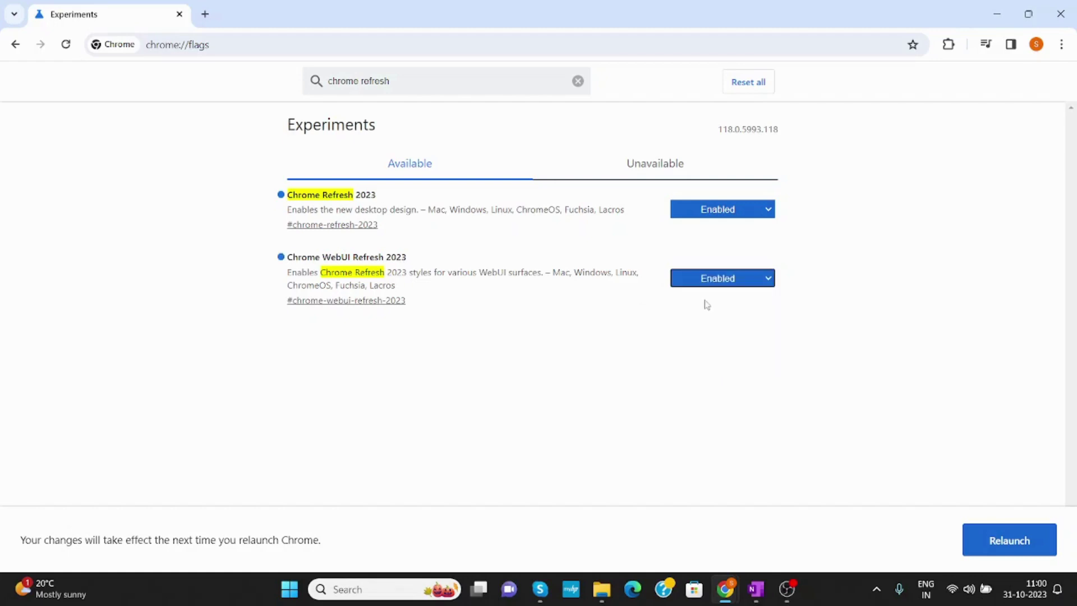
Step: Replace the flag search with "customize chrome side"
double_click(426, 82)
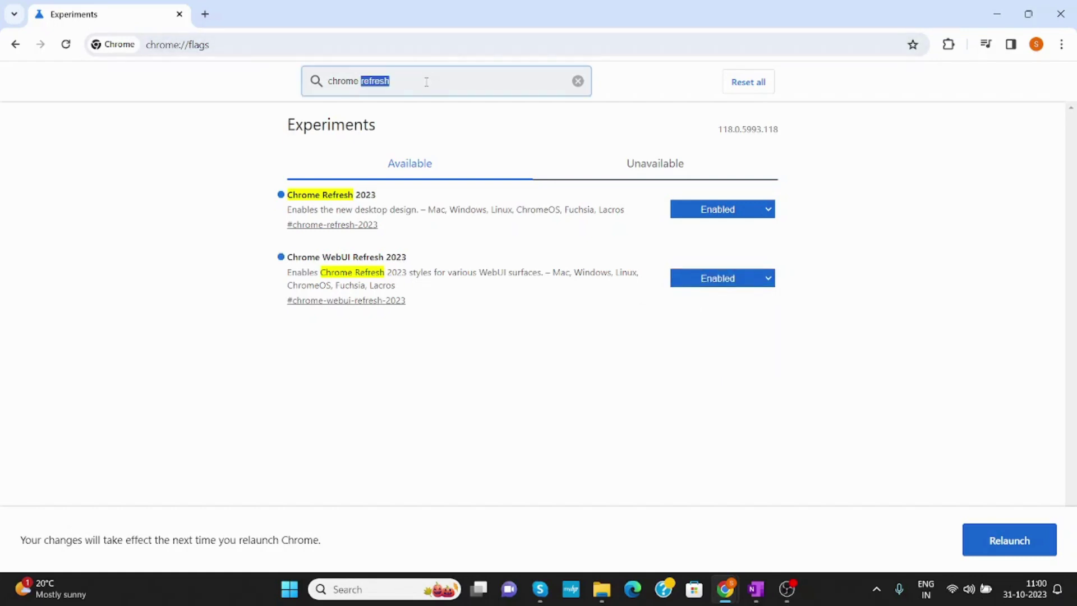
key(BackSpace)
key(BackSpace)
key(BackSpace)
key(BackSpace)
key(BackSpace)
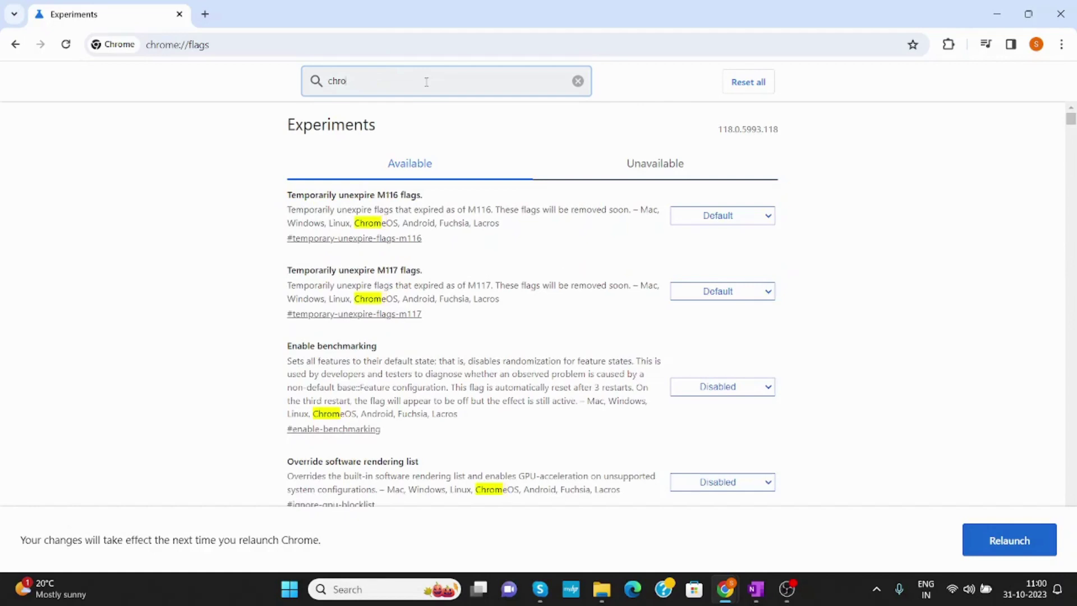
key(BackSpace)
key(BackSpace)
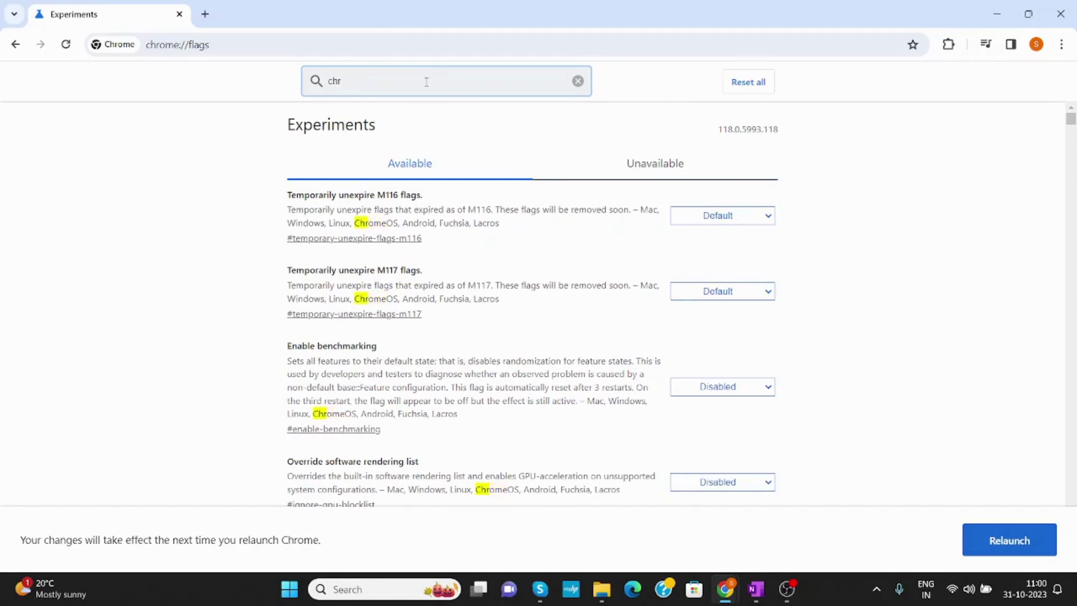
text(ustomize c)
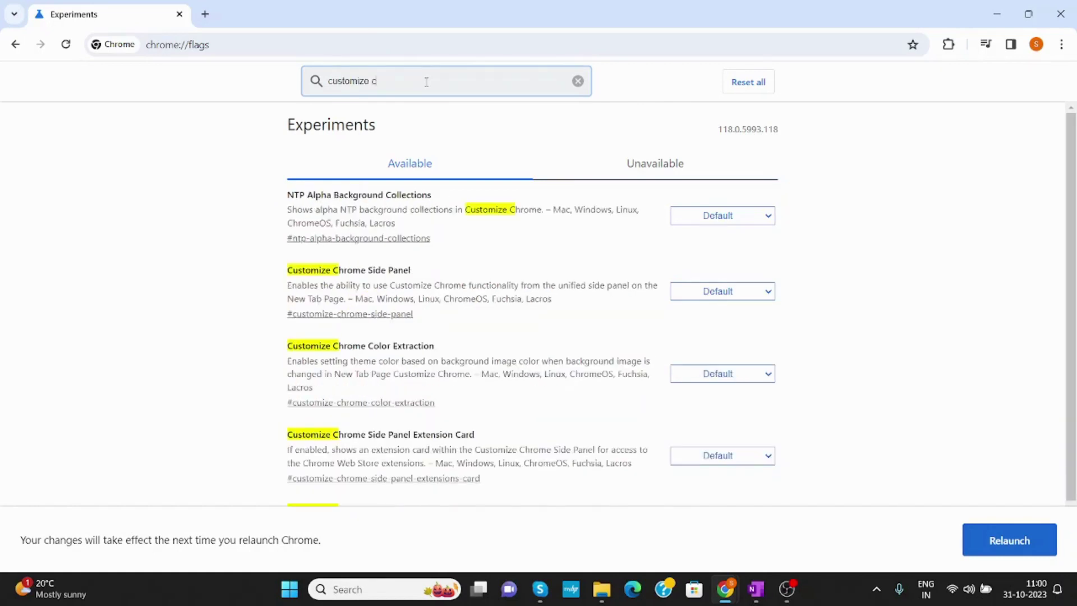
text(hrome s)
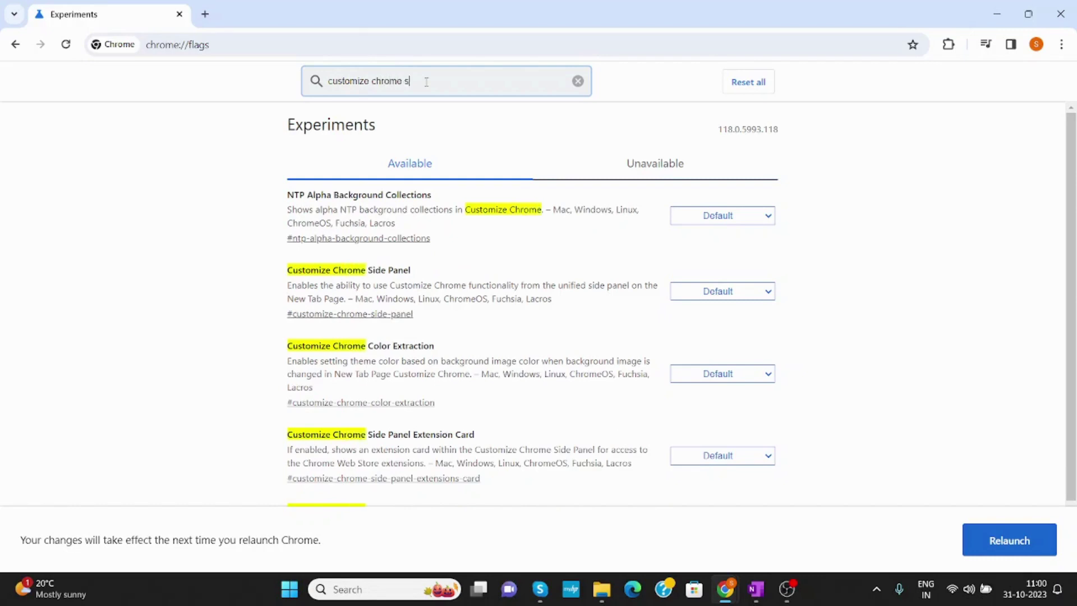
text(ide)
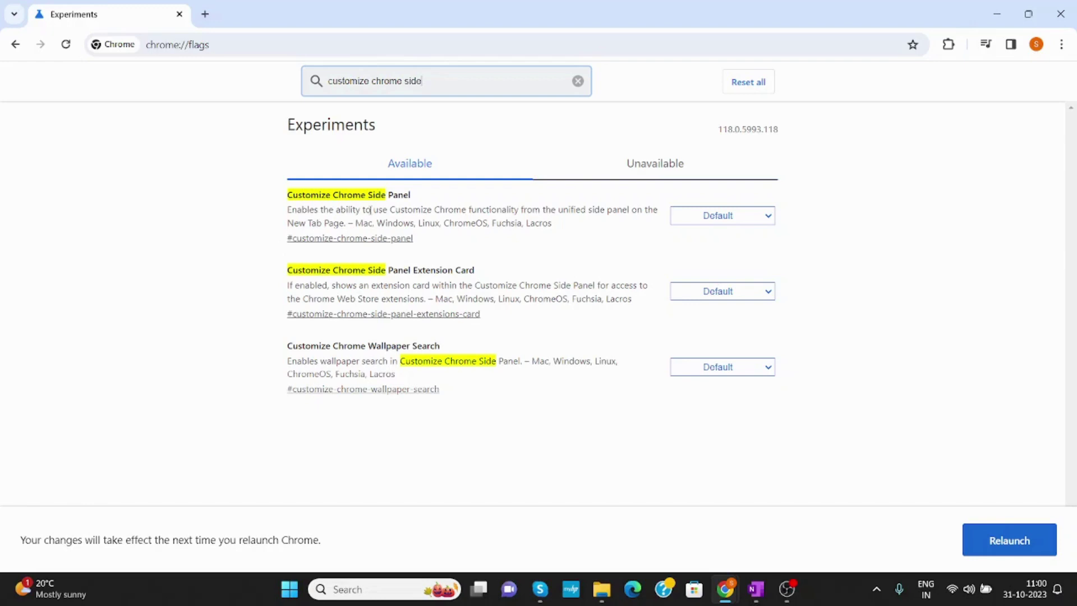
Step: Set the Customize Chrome Side Panel flag to Enabled and relaunch the browser
click(739, 223)
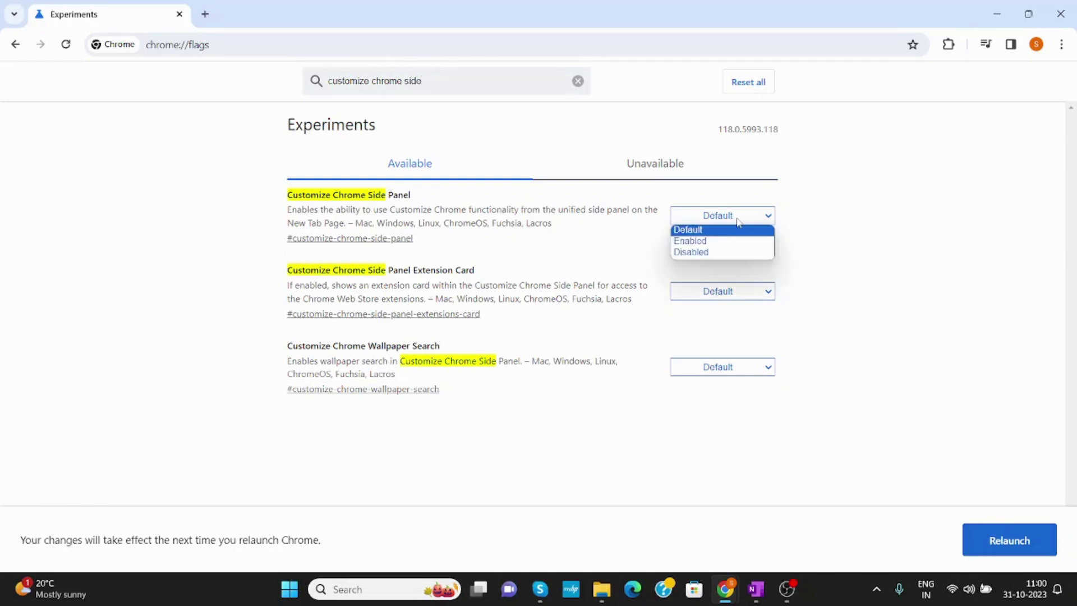
click(722, 241)
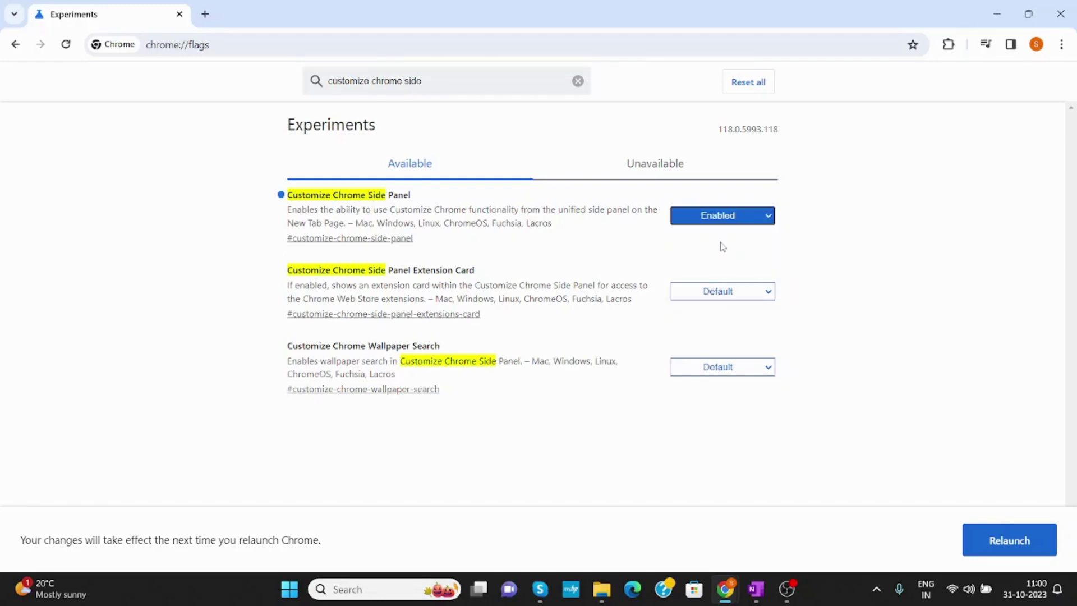
click(1024, 537)
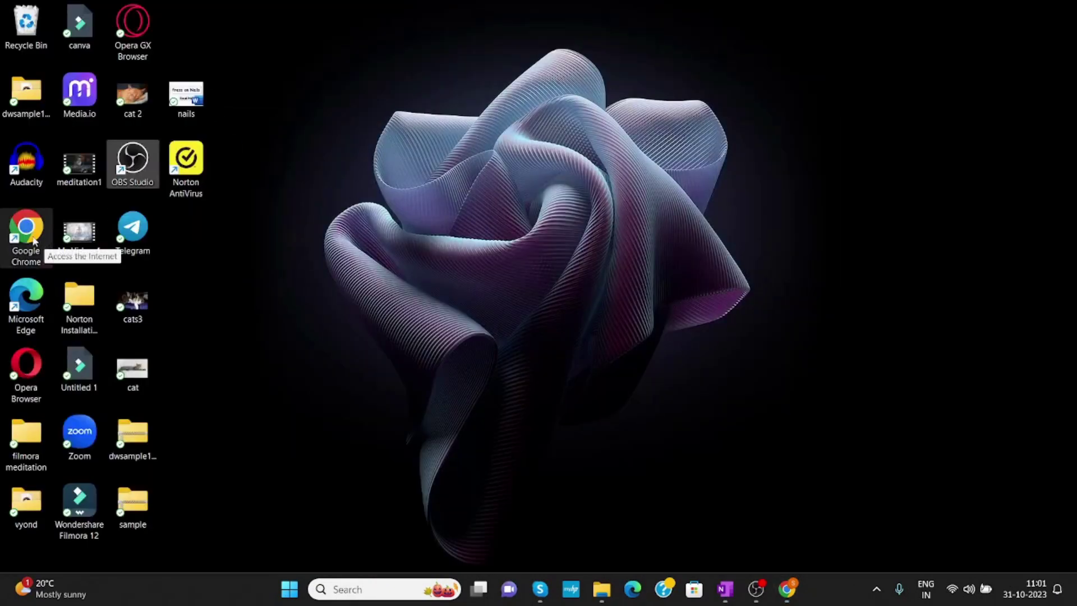
Step: Launch Google Chrome from the desktop with the blue-avatar user profile and maximise its window
double_click(34, 242)
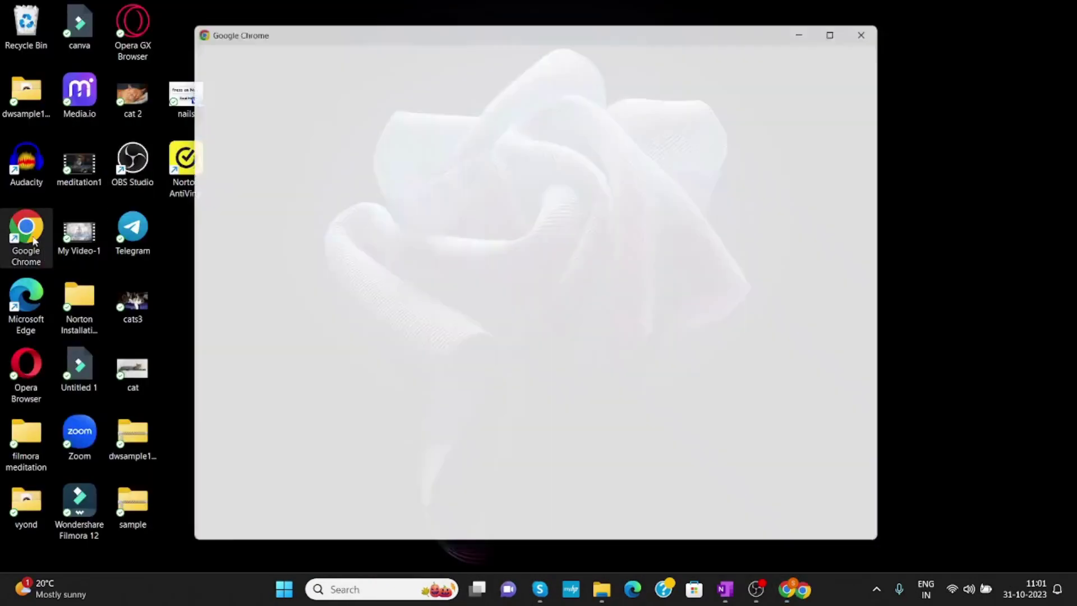
click(739, 276)
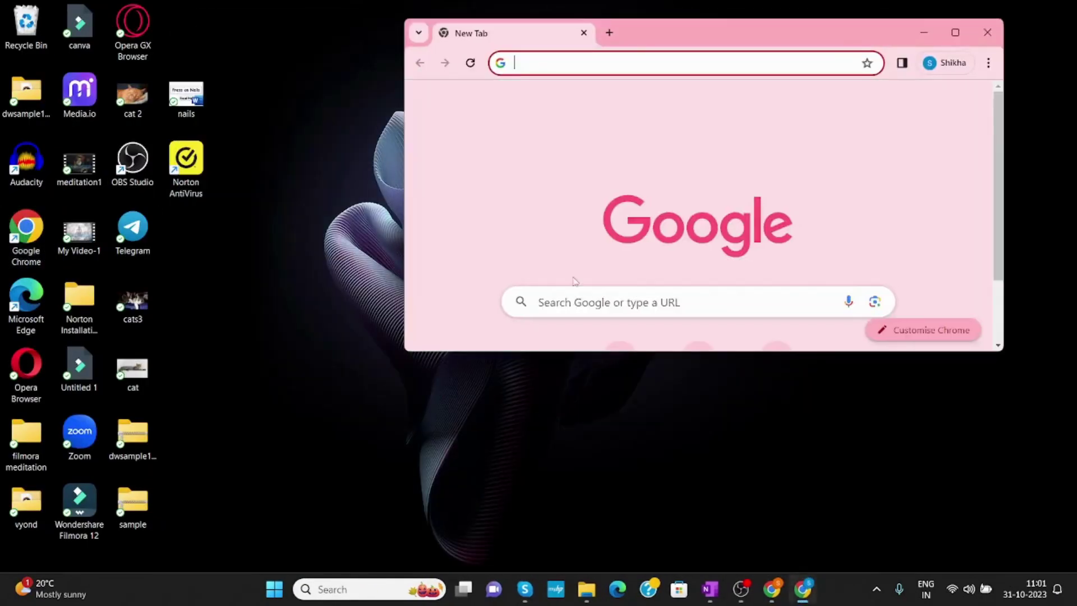
click(956, 32)
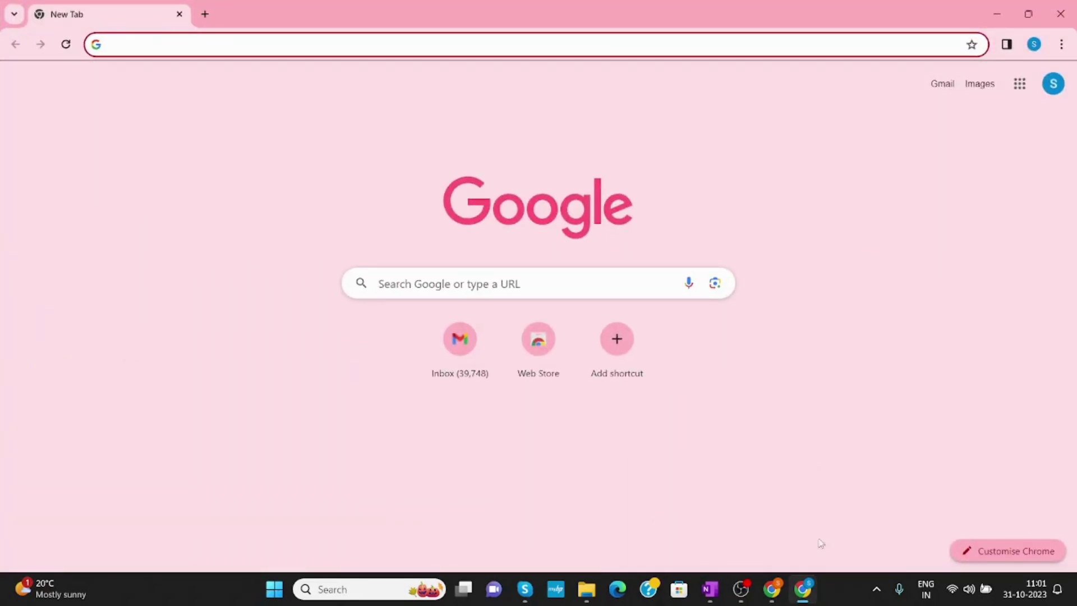
Step: Open the Customise Chrome side panel and try the first three colours in the top row of the palette
click(1005, 553)
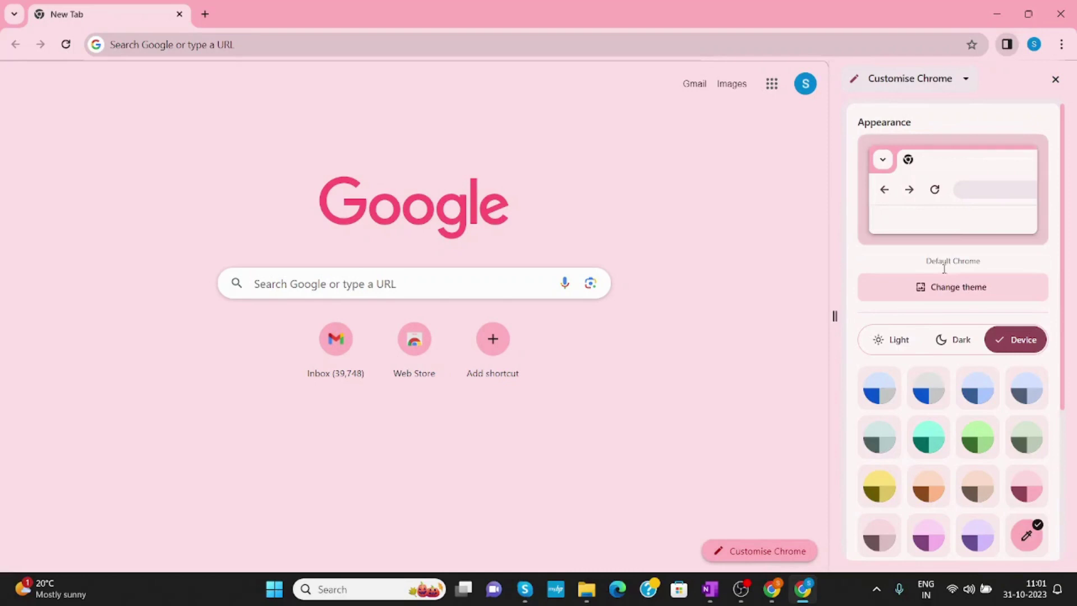
click(870, 390)
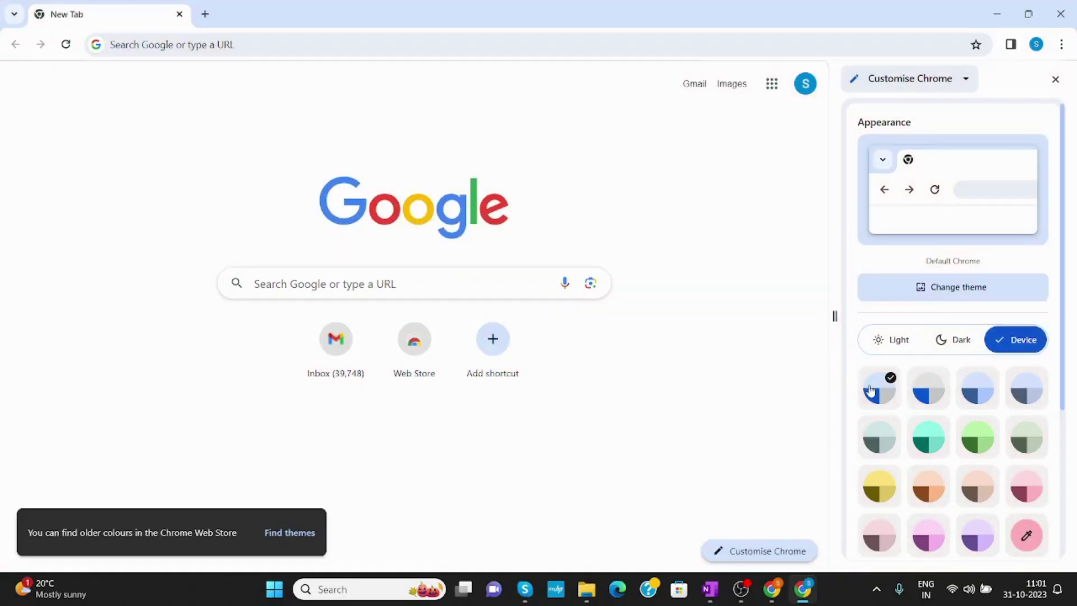
click(931, 393)
click(984, 397)
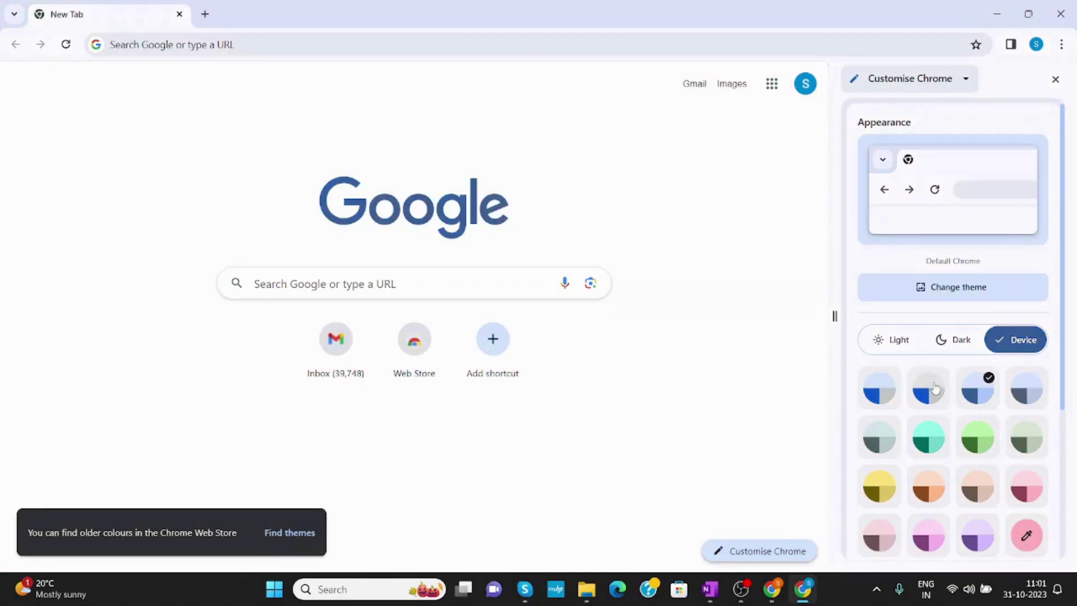
Step: Try the Light and Dark appearance modes, and set the mode back to Device
click(893, 347)
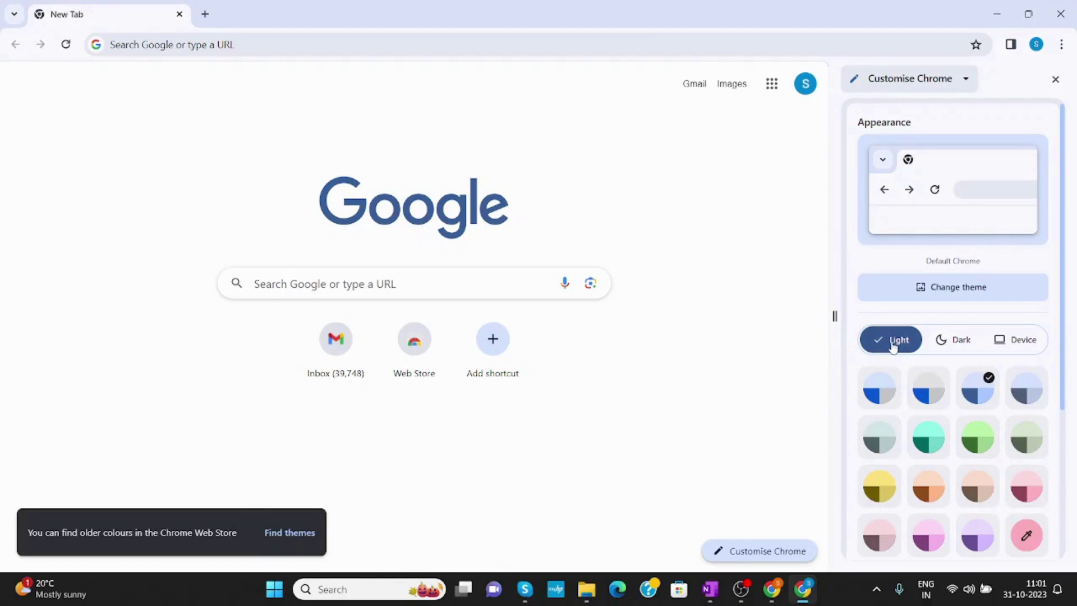
click(959, 344)
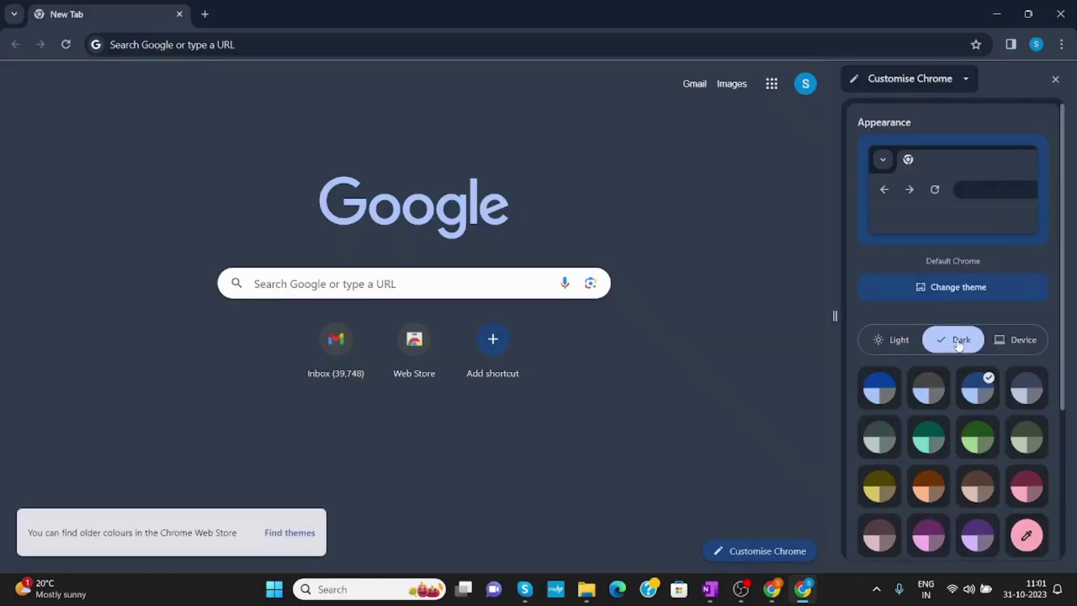
click(1013, 338)
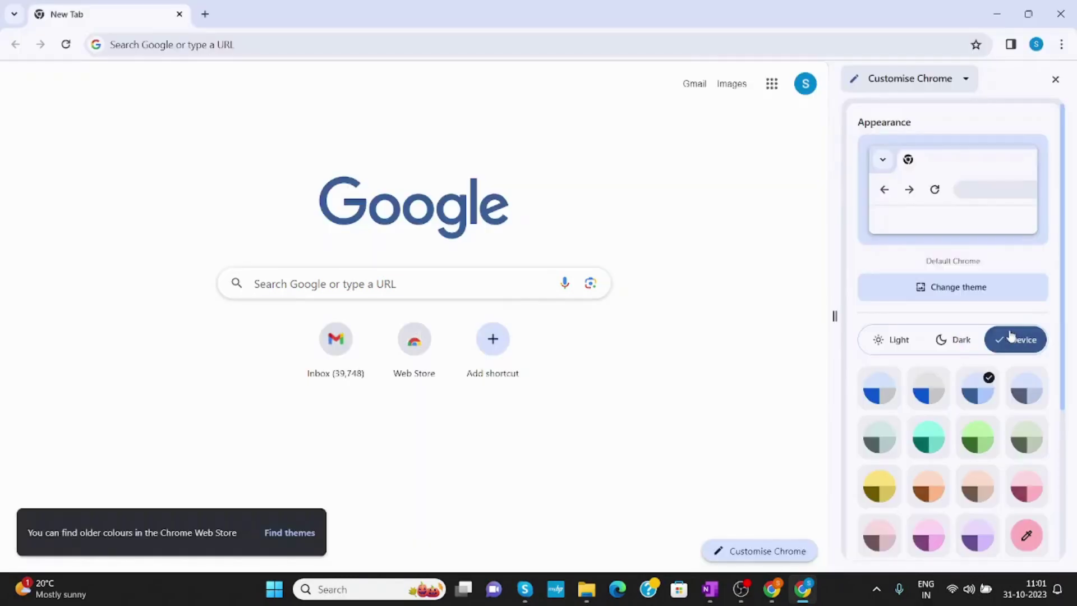
Step: Try the pink colour from the palette and apply the first blue and grey colour instead
click(1026, 491)
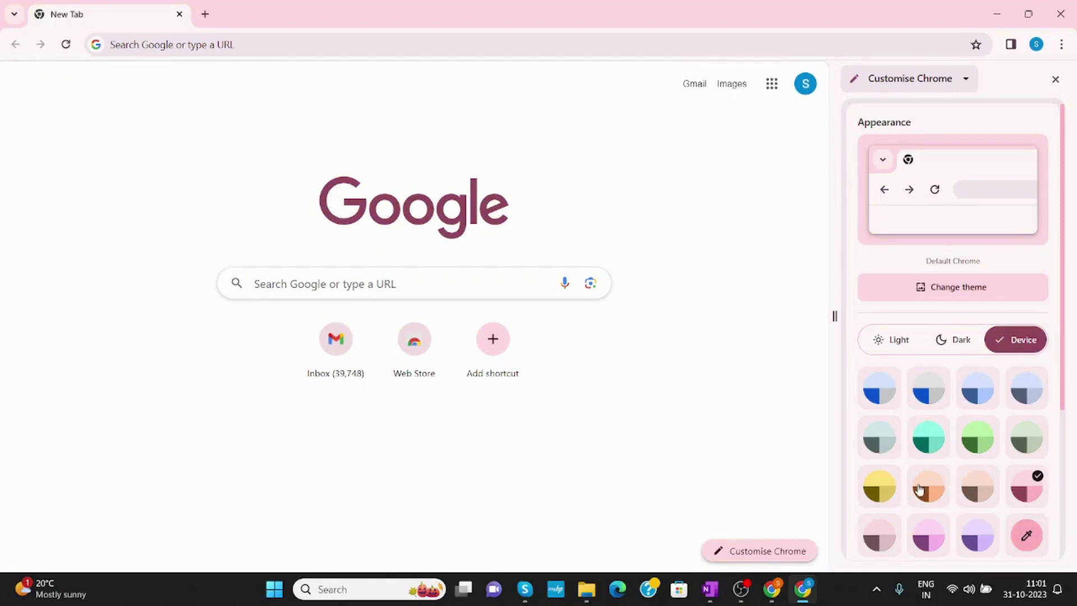
click(873, 398)
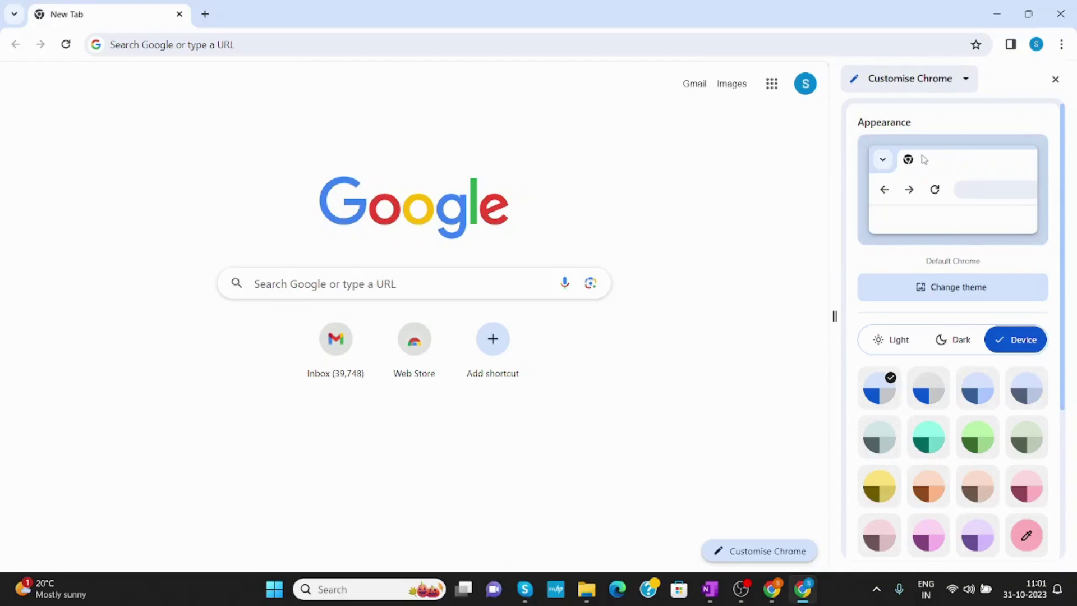
Step: View the available theme collections, and close the Customise Chrome side panel and minimise the browser window
click(924, 160)
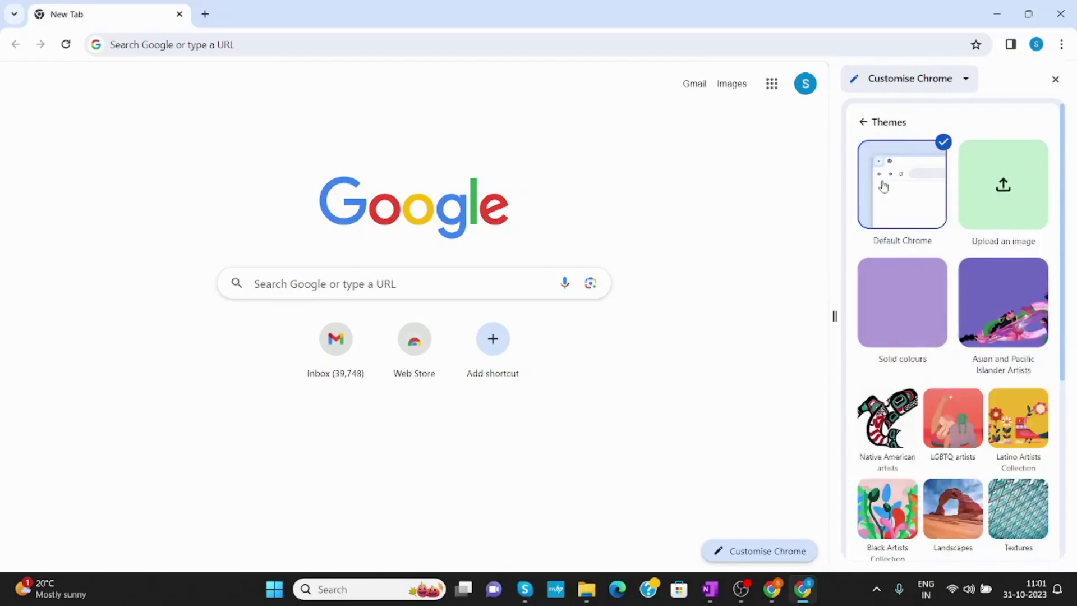
click(863, 123)
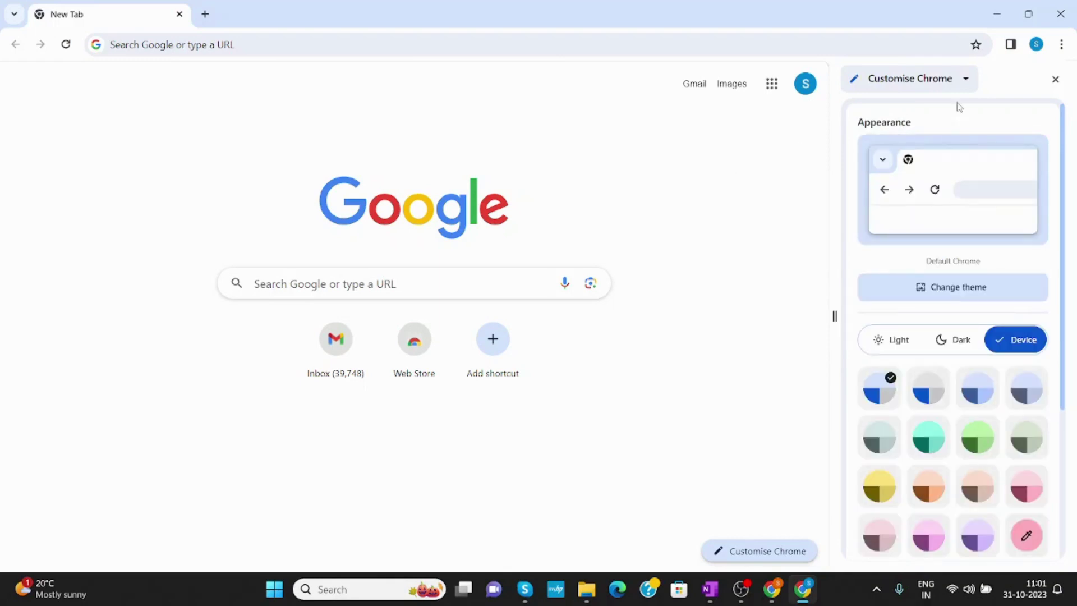
click(1055, 79)
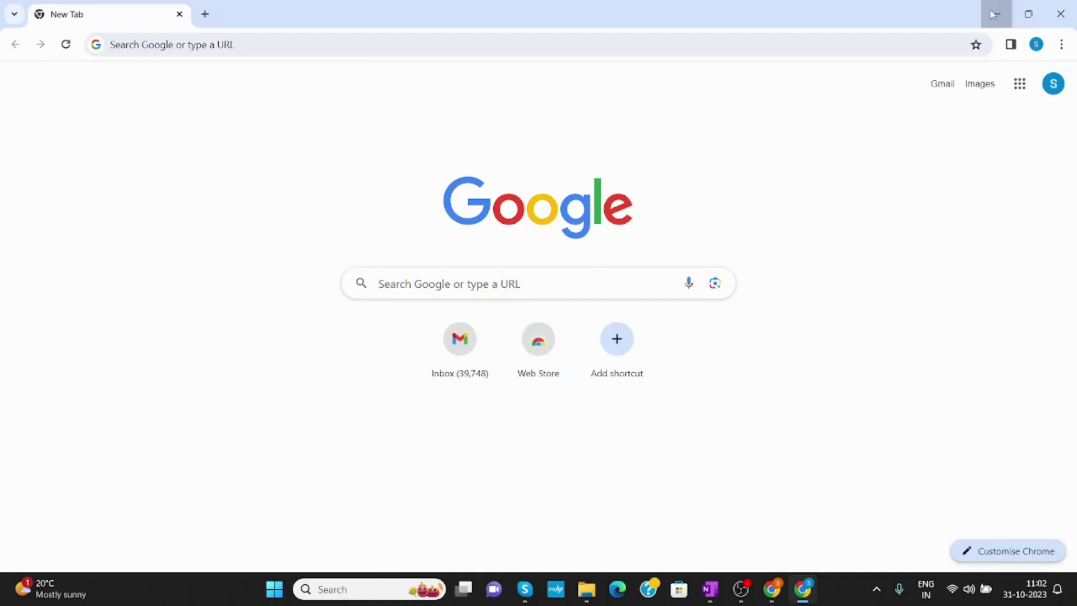
click(992, 12)
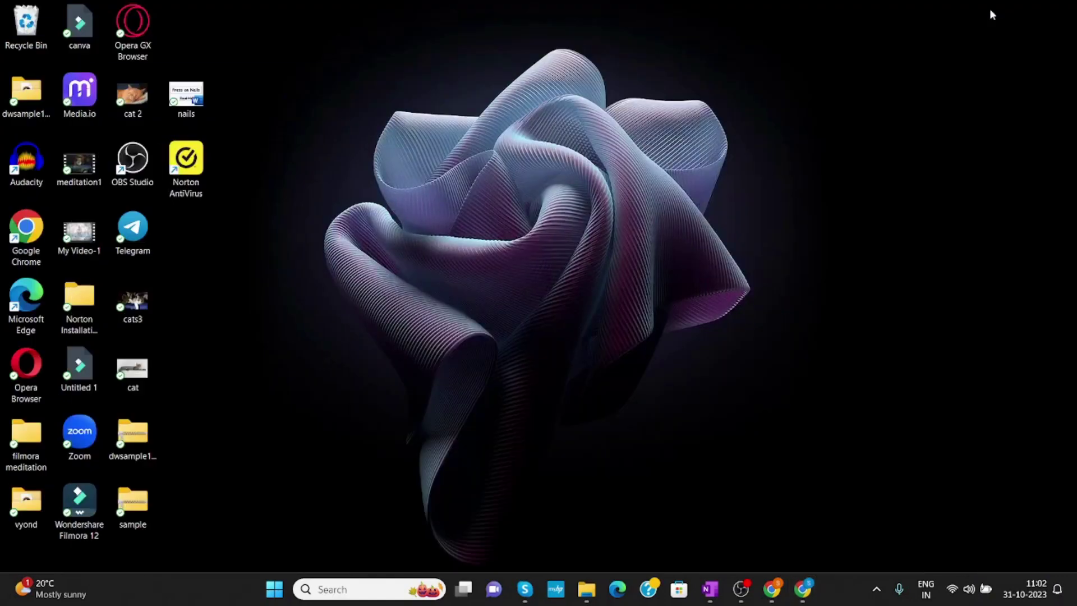